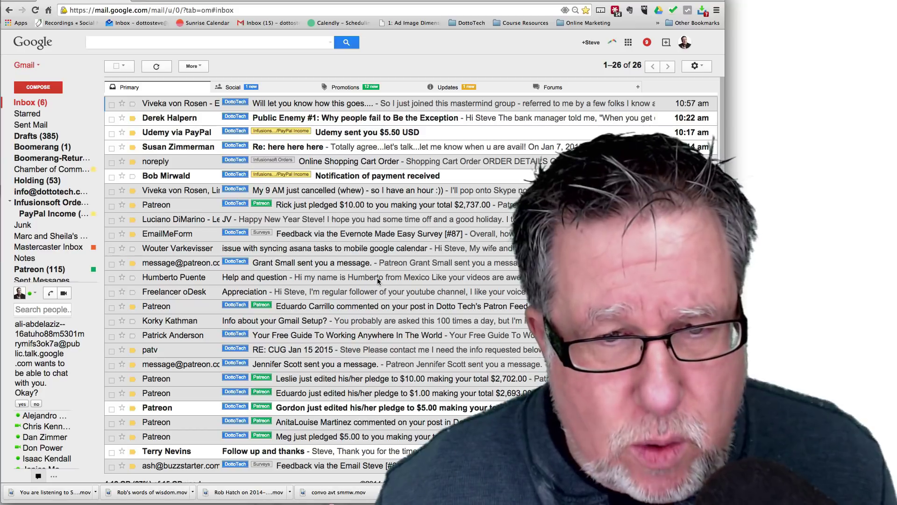
- Read the Help and question email, then open 'Info about your Gmail Setup?'
click(377, 277)
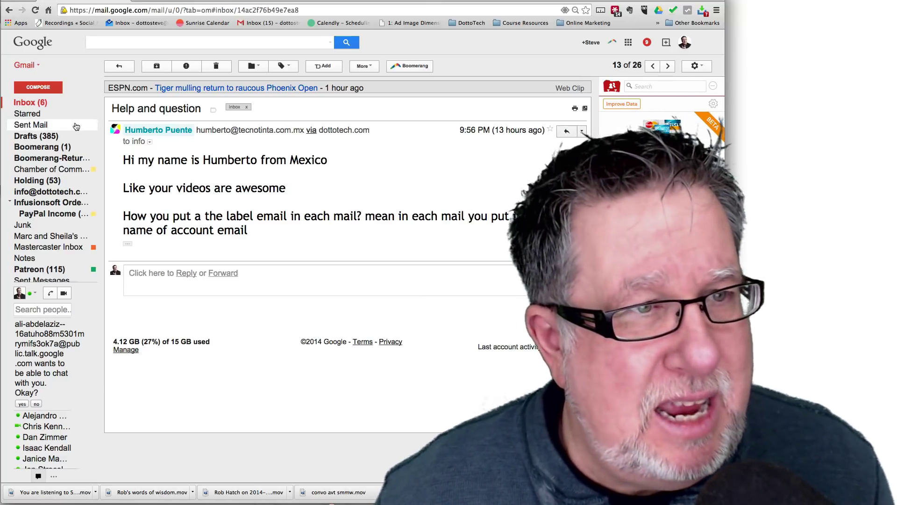
click(31, 103)
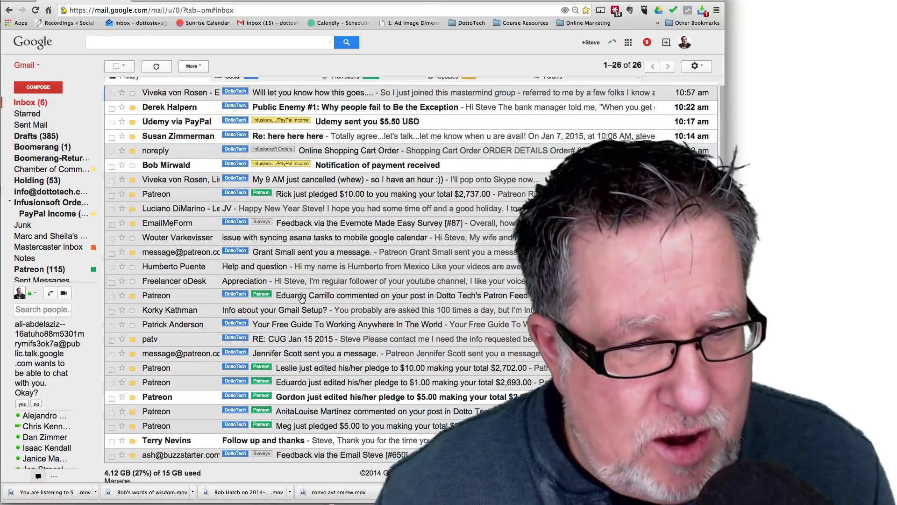
scroll(217, 233, down, 2)
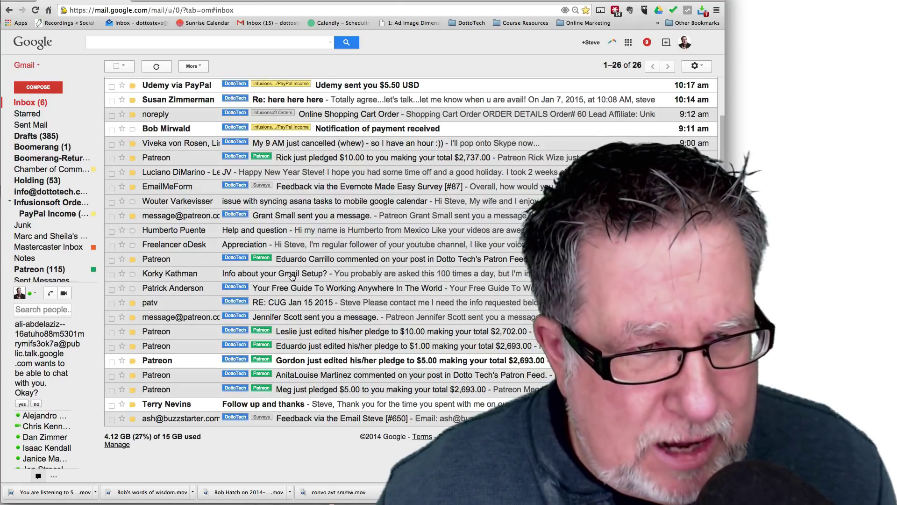
click(291, 273)
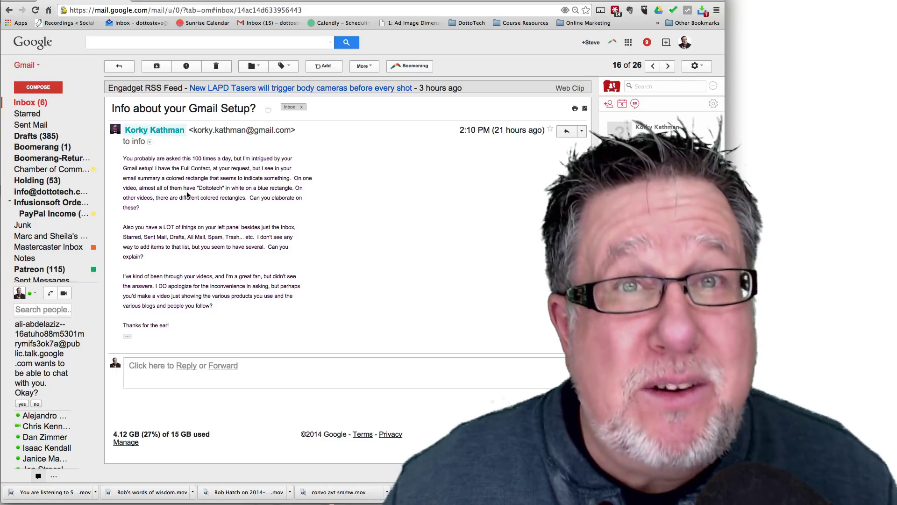
- Return from the Gmail setup email to the Inbox message list
click(30, 102)
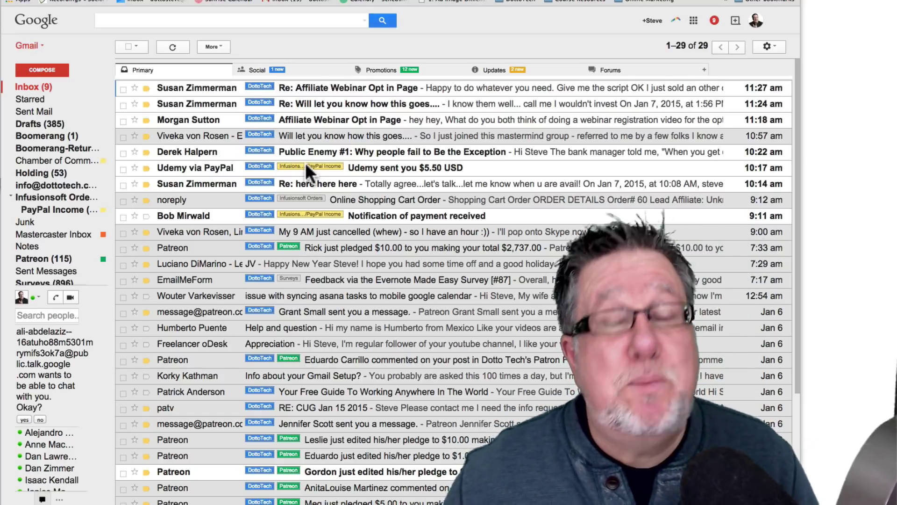
scroll(300, 208, down, 1)
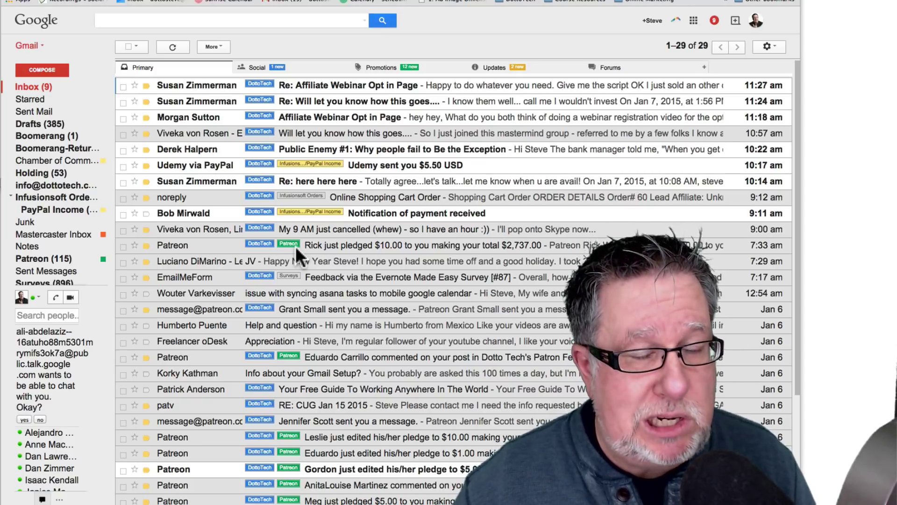
scroll(295, 246, down, 5)
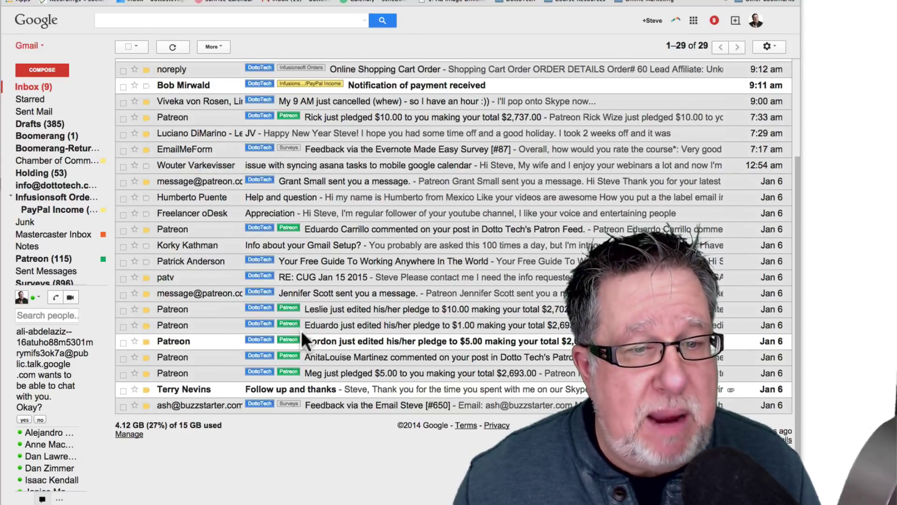
scroll(302, 326, up, 1)
scroll(293, 311, down, 1)
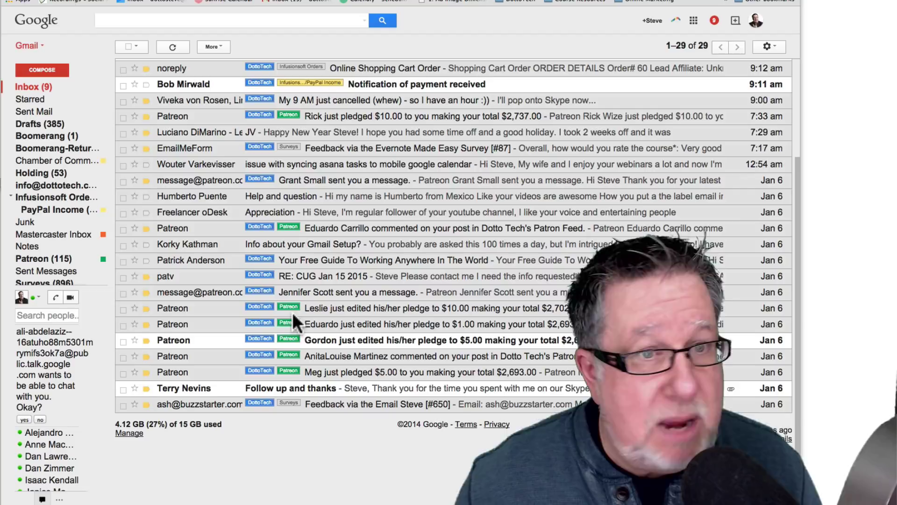
scroll(292, 312, up, 5)
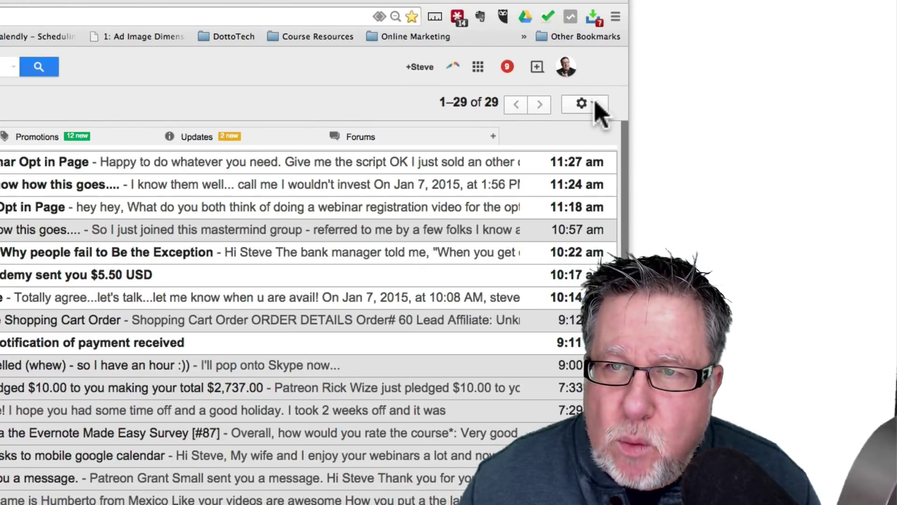
- Show Gmail's Labs settings, with Multiple Inboxes, Calendar gadget and Undo Send enabled
click(596, 110)
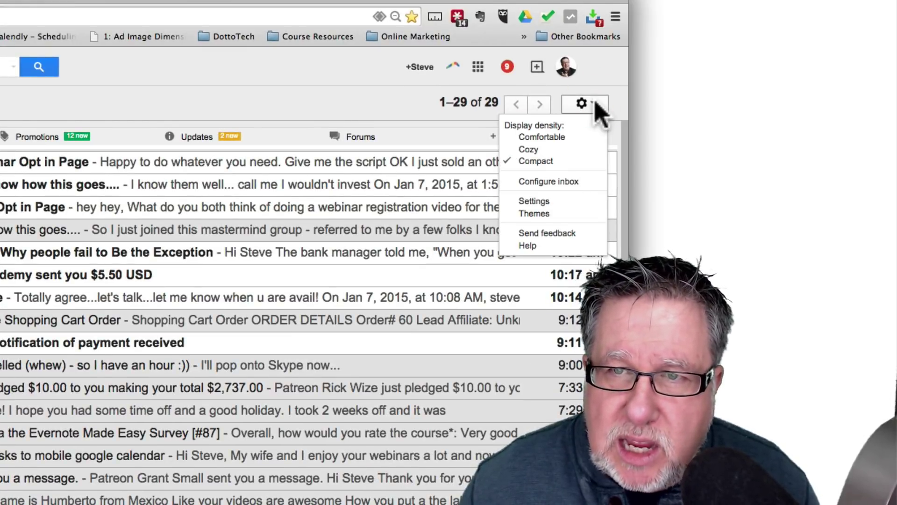
click(573, 208)
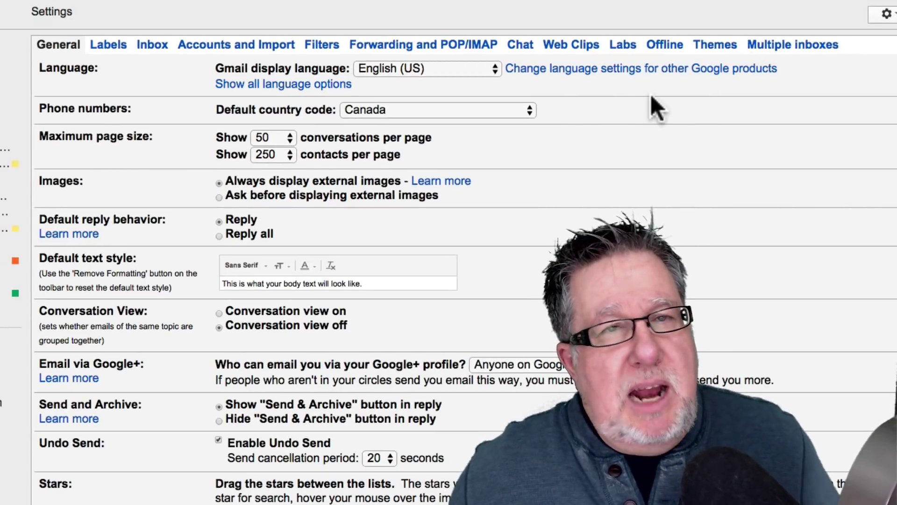
click(618, 45)
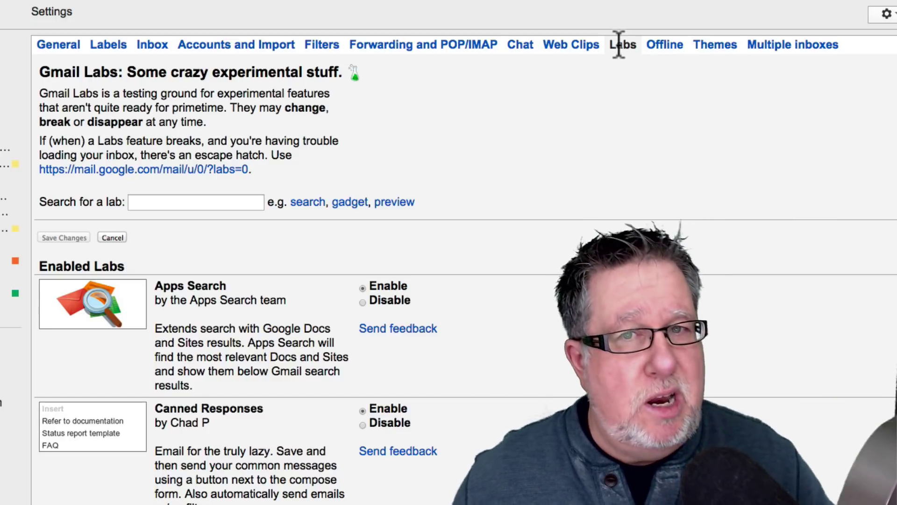
scroll(637, 56, down, 1)
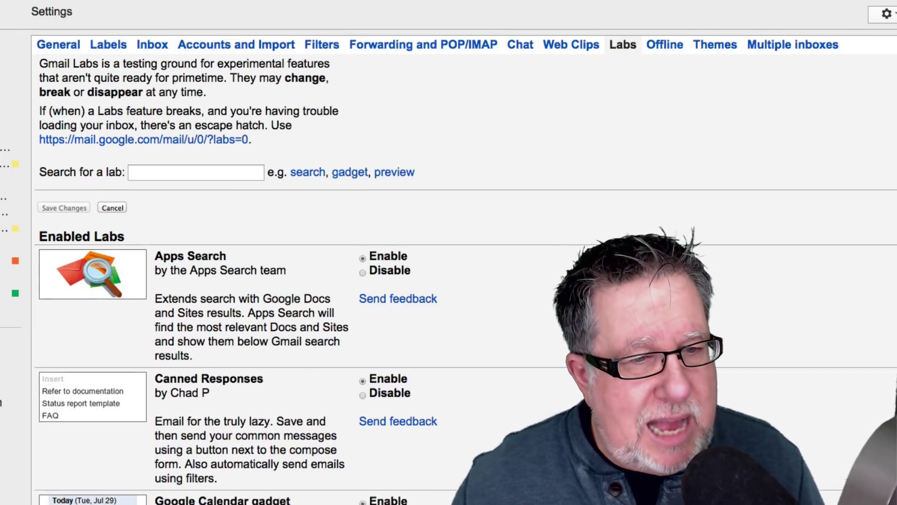
scroll(637, 56, down, 4)
scroll(545, 391, down, 4)
scroll(131, 292, down, 1)
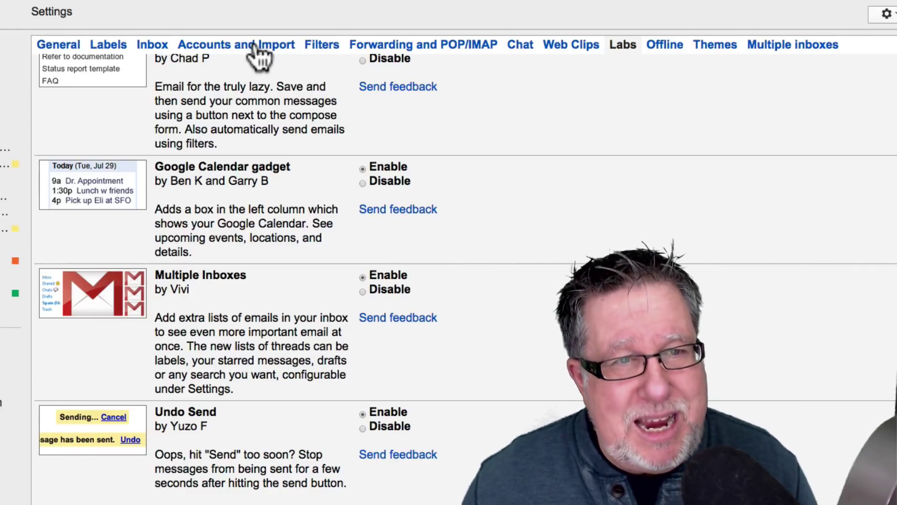
- Switch from the Labs tab to the Accounts and Import settings
click(256, 44)
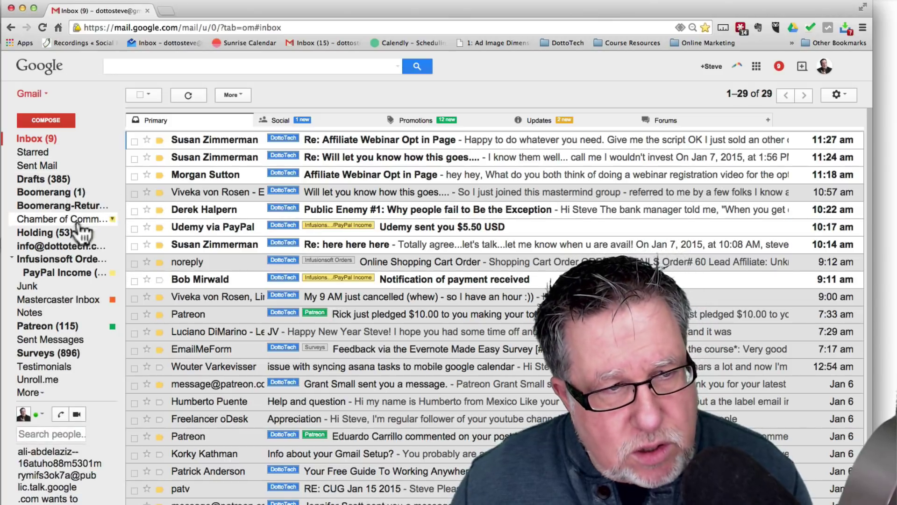
mouse_move(64, 365)
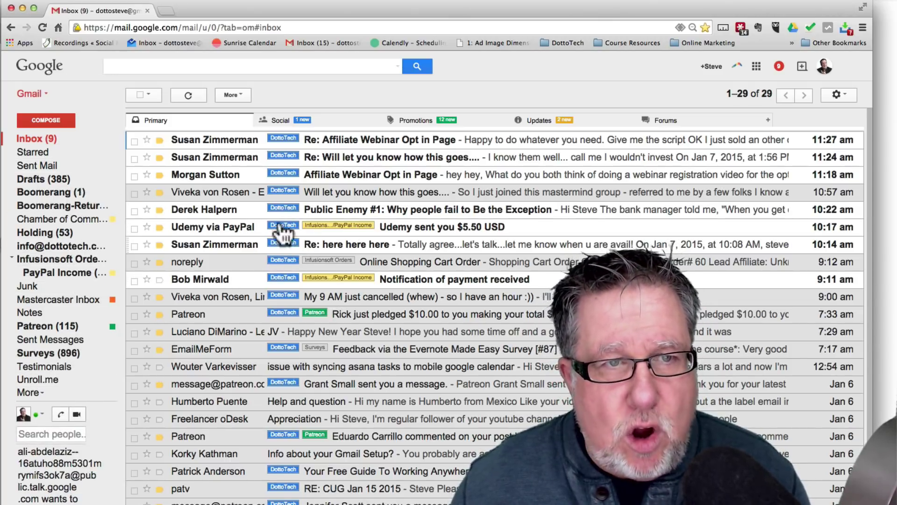
click(842, 93)
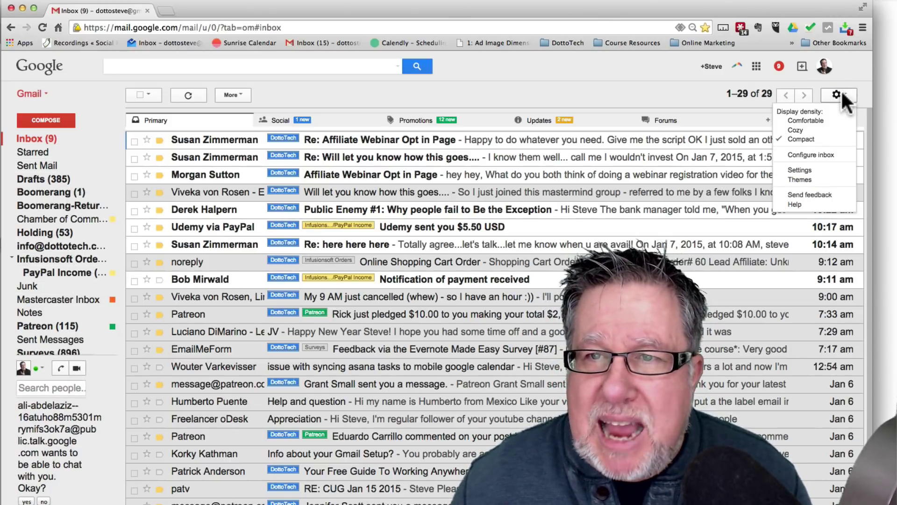
click(823, 173)
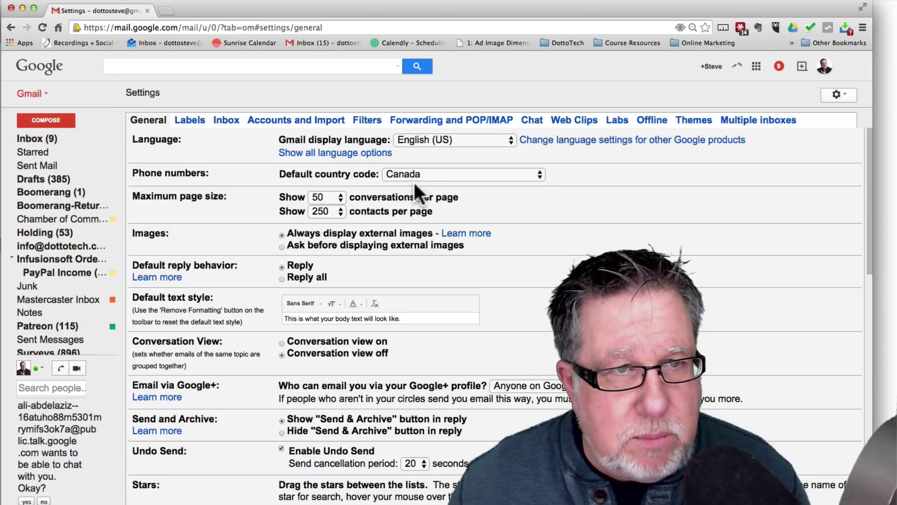
click(188, 120)
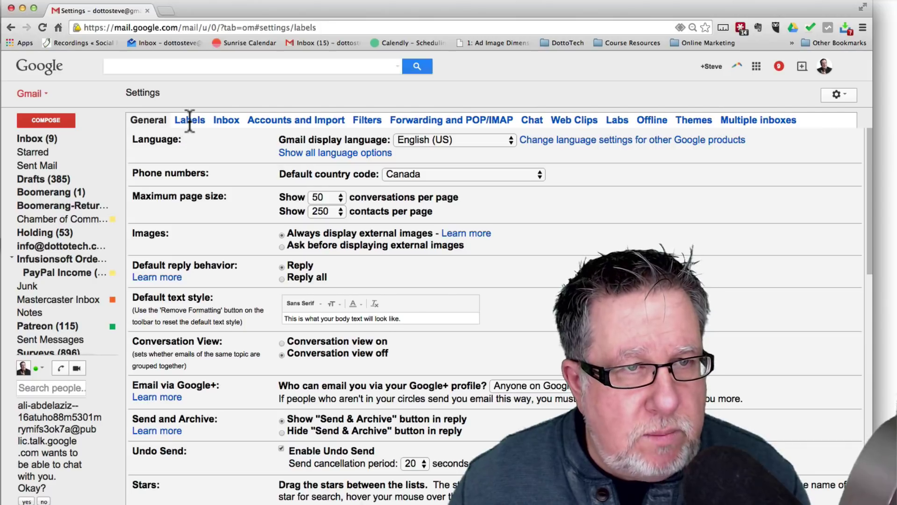
scroll(385, 377, down, 1)
scroll(385, 376, down, 2)
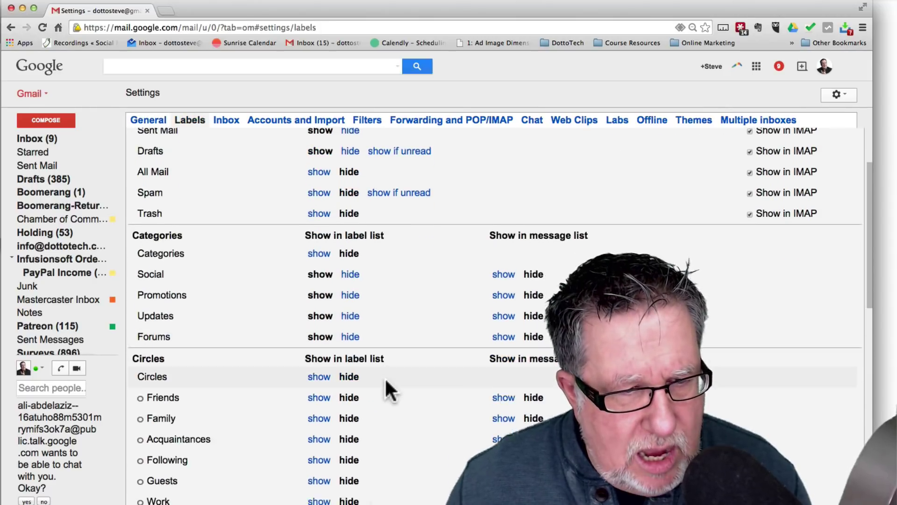
scroll(385, 377, down, 3)
scroll(385, 376, down, 3)
scroll(385, 376, down, 2)
scroll(385, 377, down, 1)
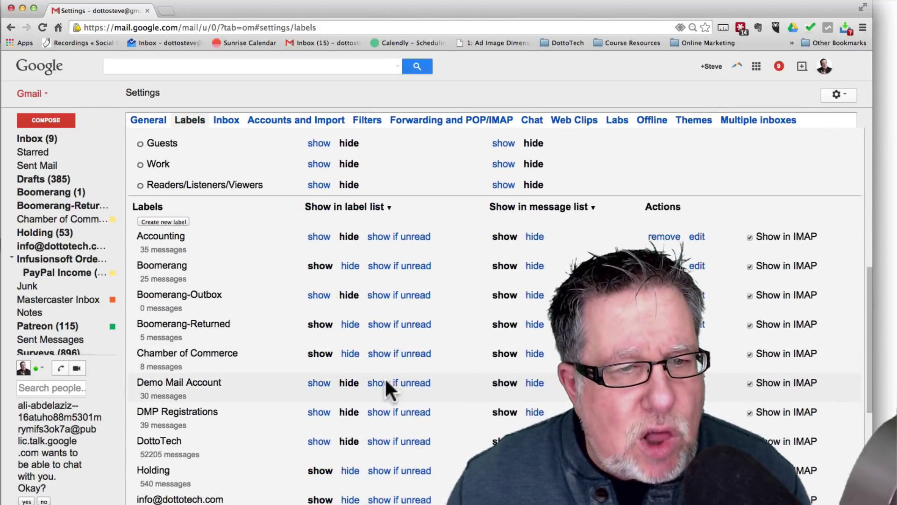
scroll(385, 377, down, 1)
scroll(384, 377, down, 1)
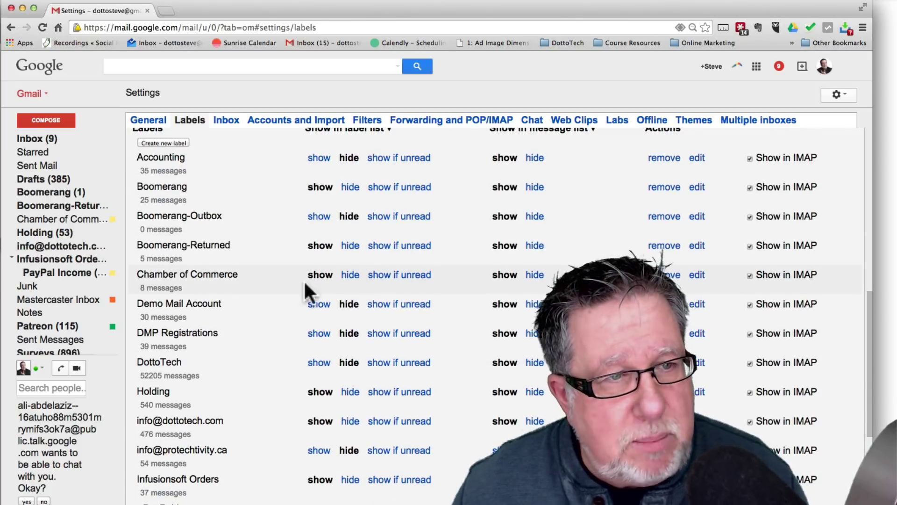
scroll(337, 181, up, 1)
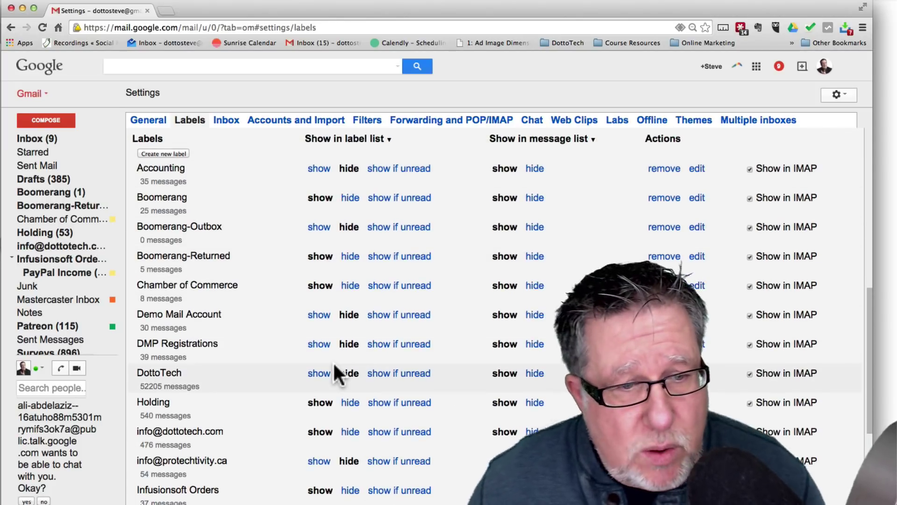
scroll(333, 361, down, 1)
scroll(333, 361, down, 2)
scroll(333, 361, down, 3)
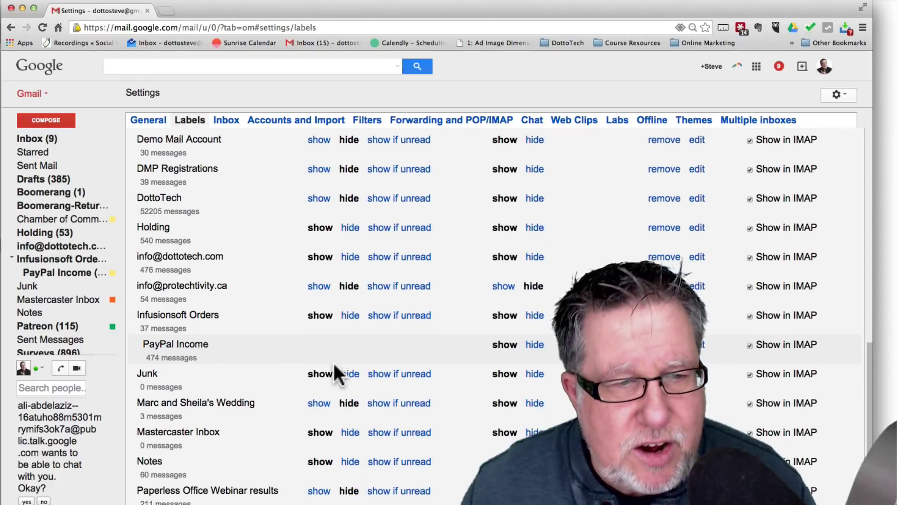
scroll(333, 361, down, 3)
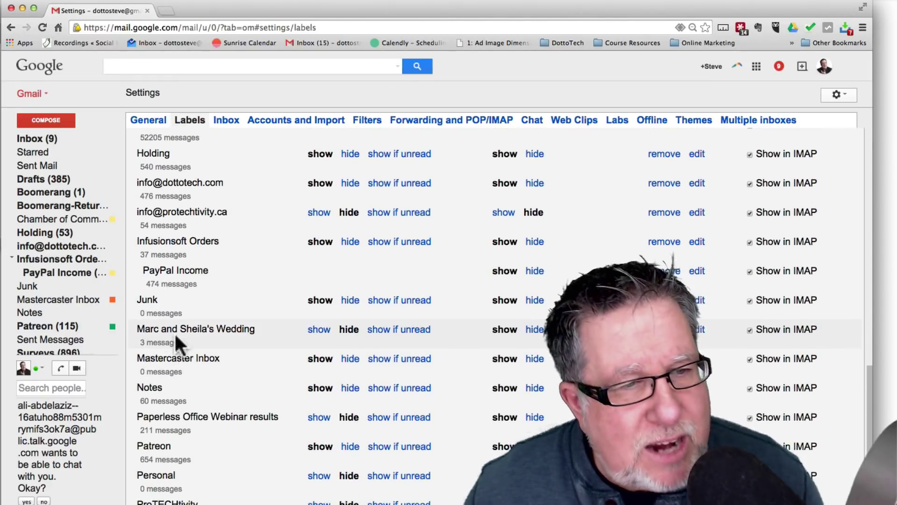
scroll(217, 328, down, 1)
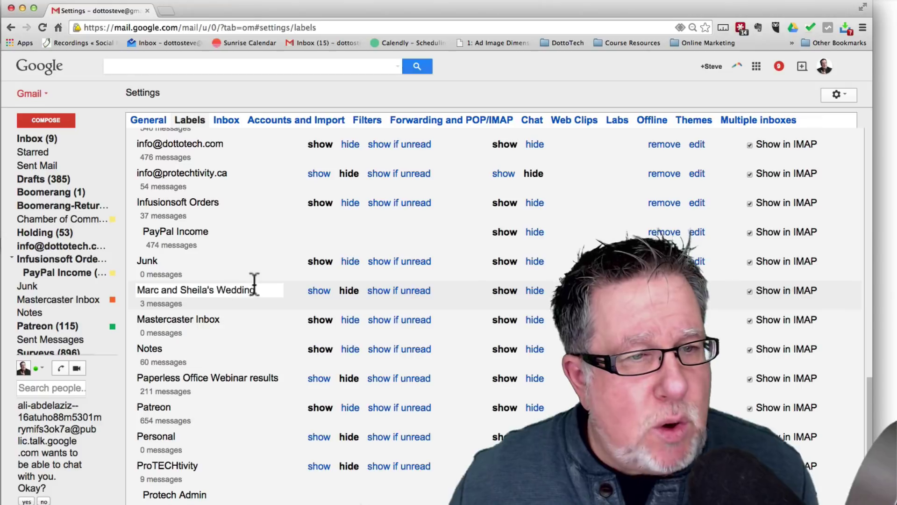
click(316, 296)
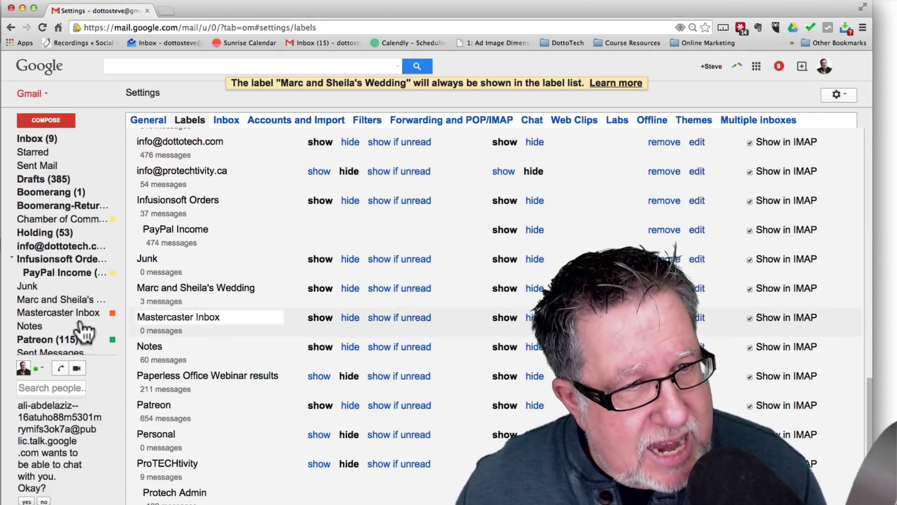
mouse_move(61, 299)
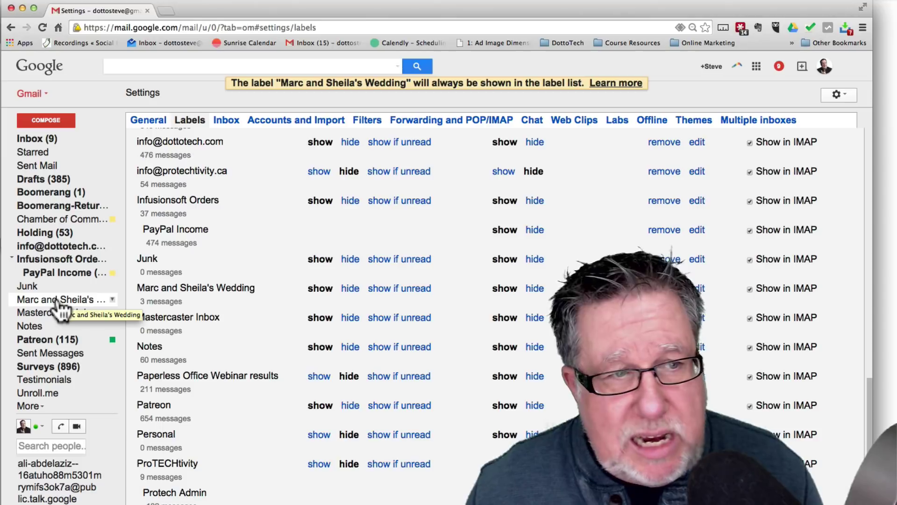
click(351, 289)
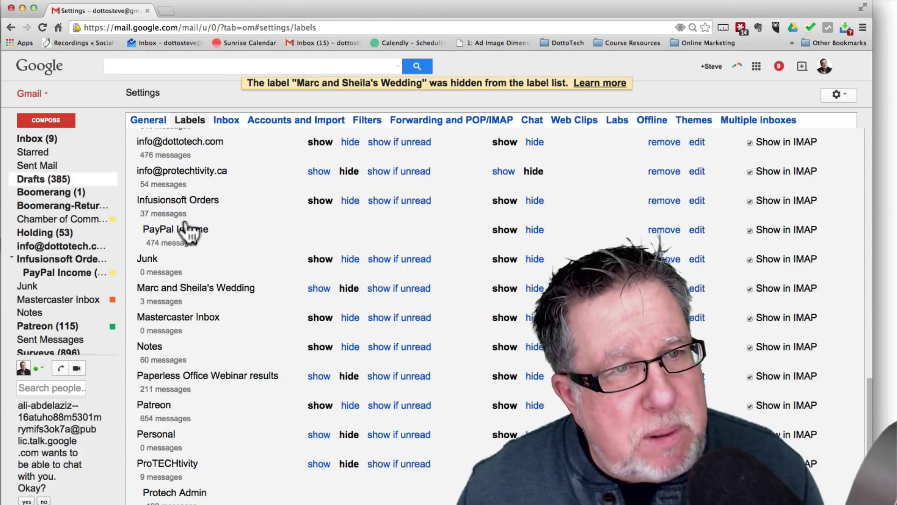
scroll(309, 258, down, 3)
scroll(316, 154, up, 15)
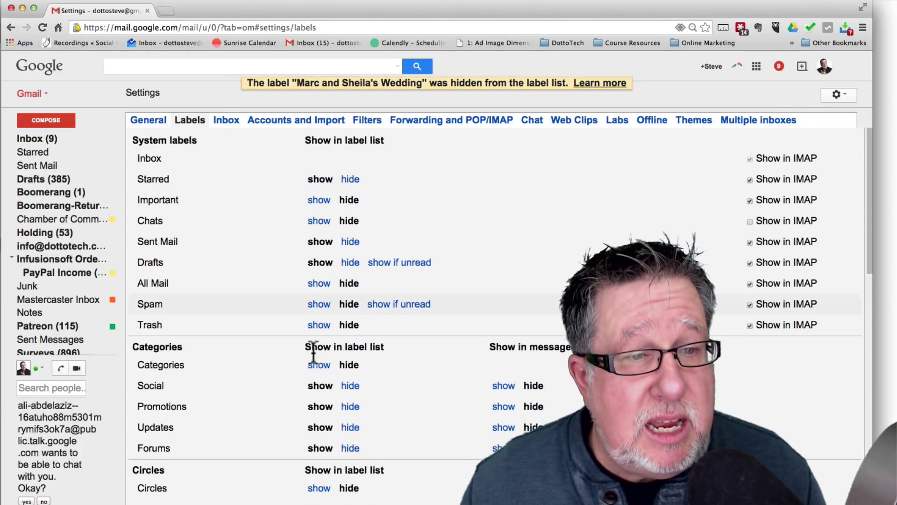
scroll(320, 367, down, 3)
scroll(321, 368, down, 8)
scroll(320, 367, down, 5)
scroll(321, 368, down, 2)
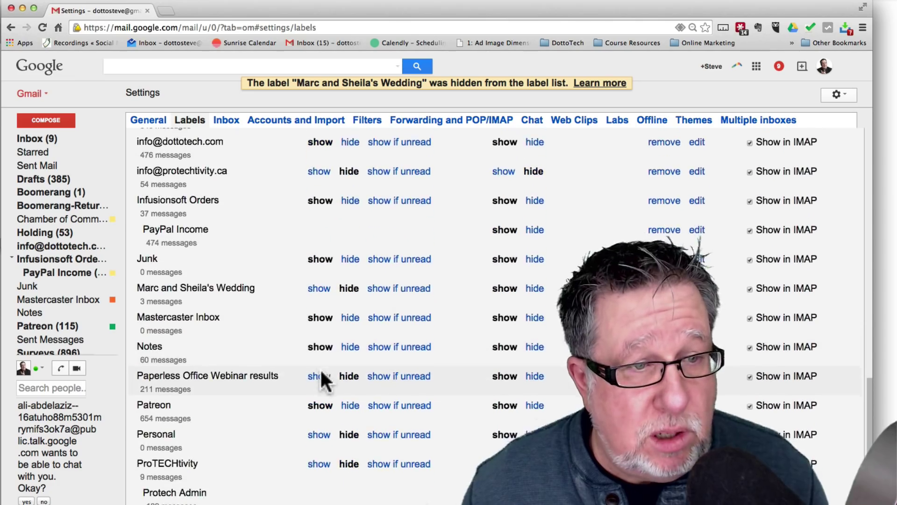
scroll(320, 369, down, 2)
scroll(320, 371, down, 3)
scroll(320, 371, up, 4)
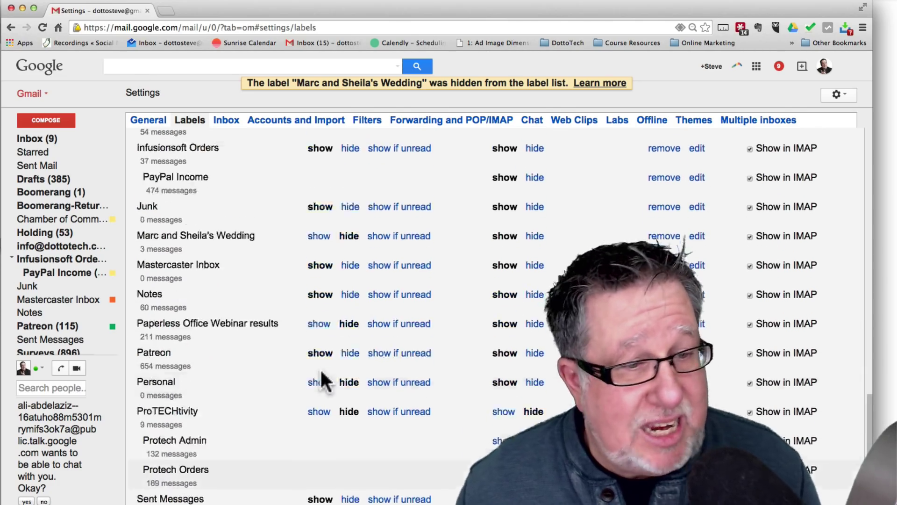
scroll(320, 372, up, 4)
scroll(321, 373, up, 10)
scroll(320, 372, up, 3)
scroll(330, 374, up, 1)
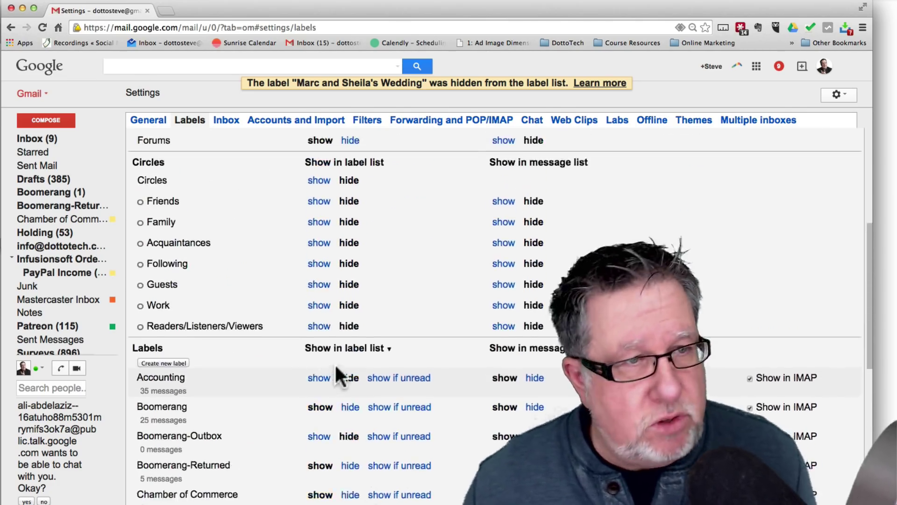
scroll(341, 377, up, 1)
scroll(341, 376, up, 3)
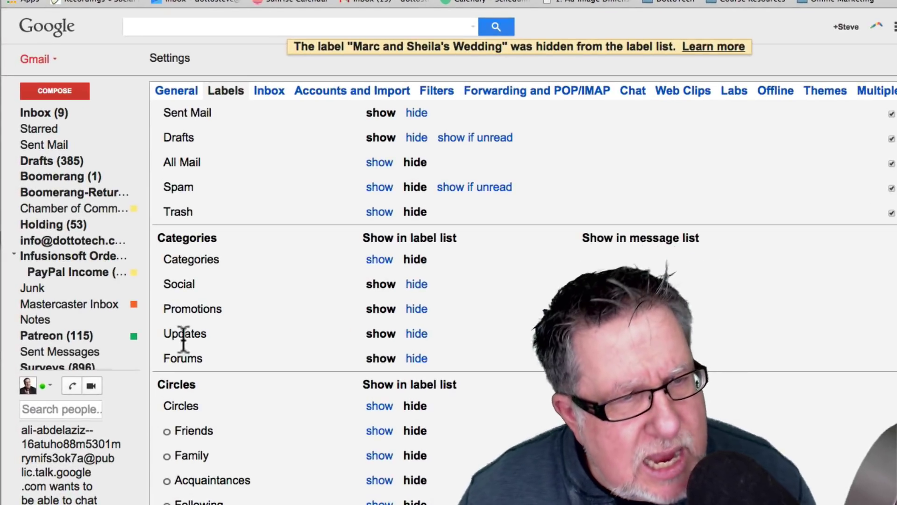
mouse_move(63, 232)
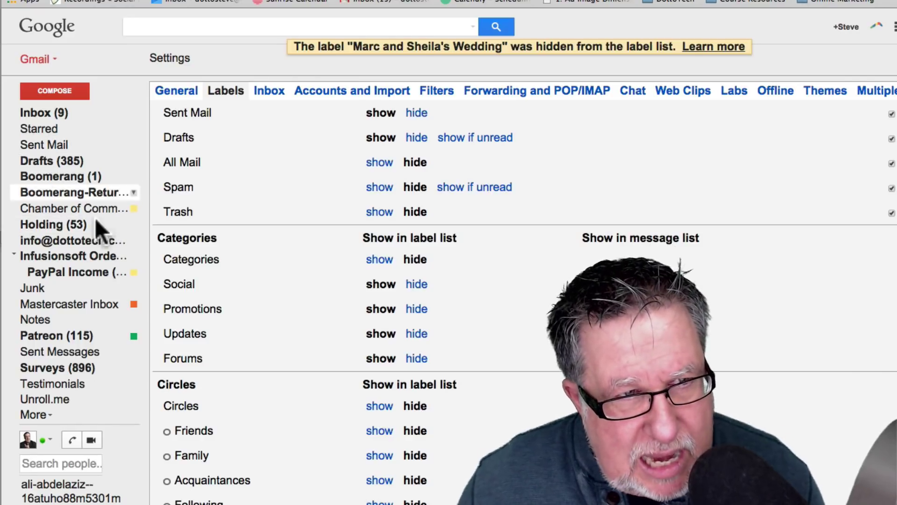
- View the Junk label's colour options, then return to the inbox
click(133, 288)
mouse_move(156, 301)
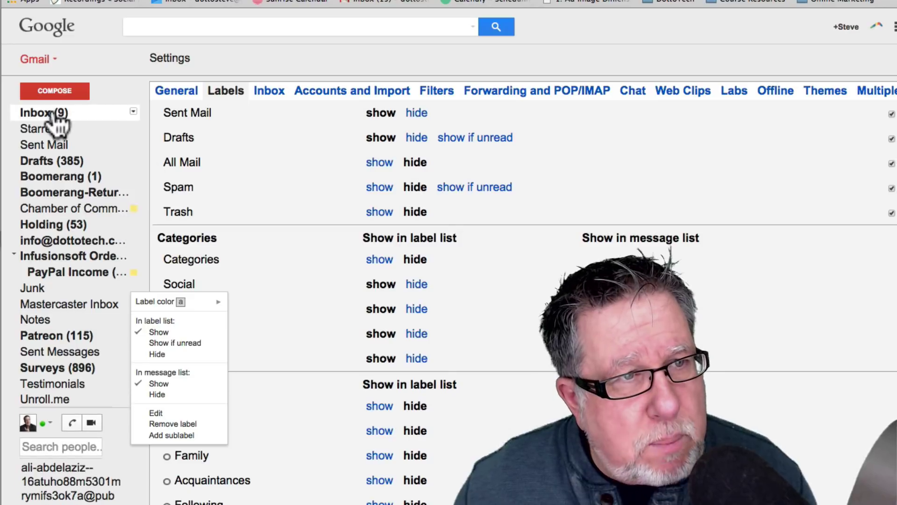
click(32, 116)
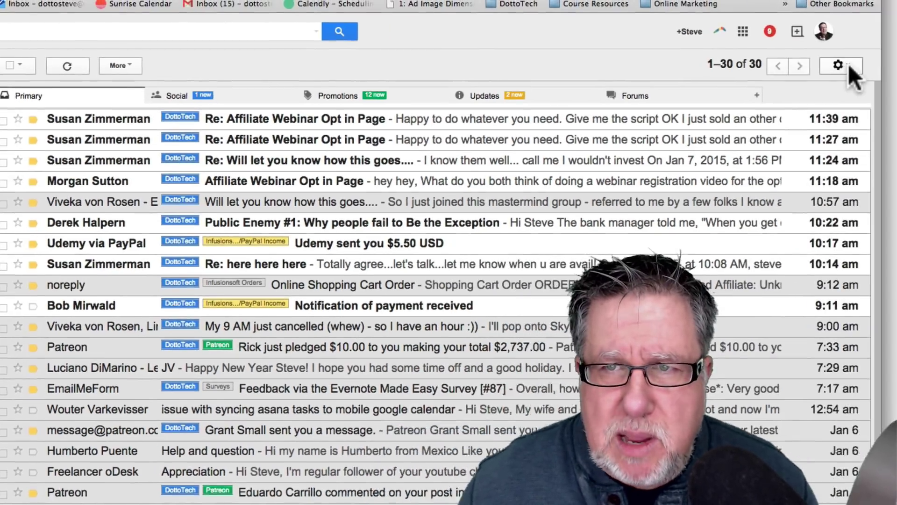
- Go to Settings' Filters tab and bring up a blank new-filter form
click(824, 66)
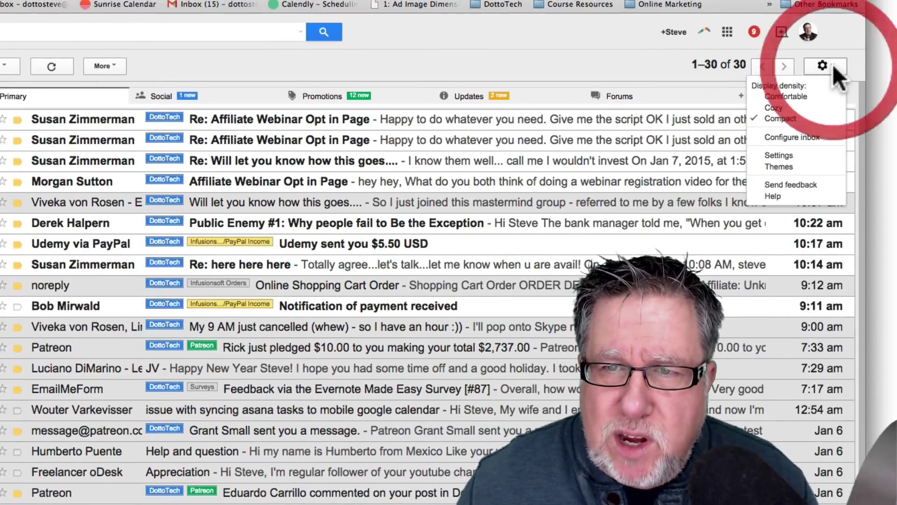
click(799, 156)
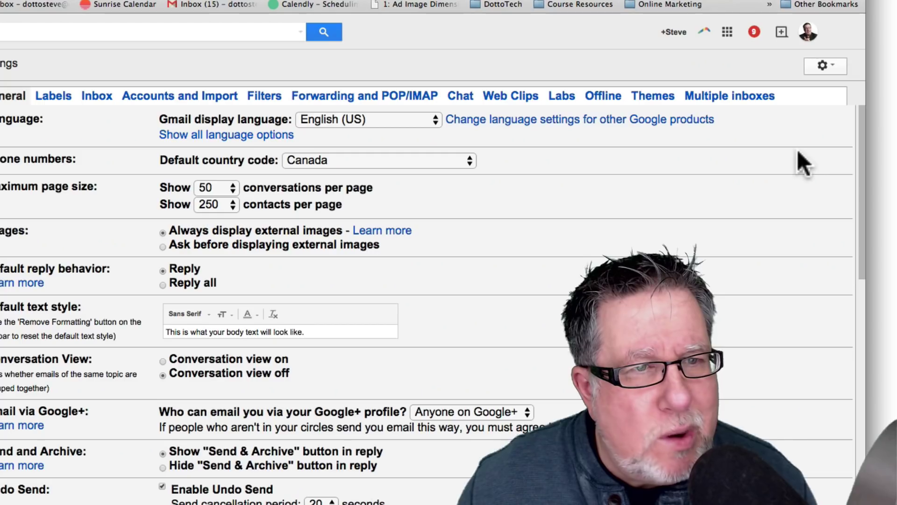
click(57, 96)
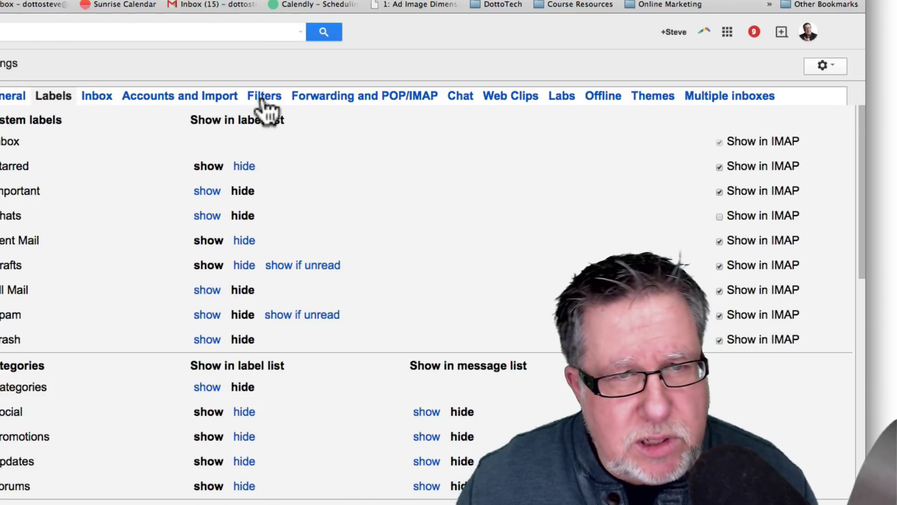
click(268, 98)
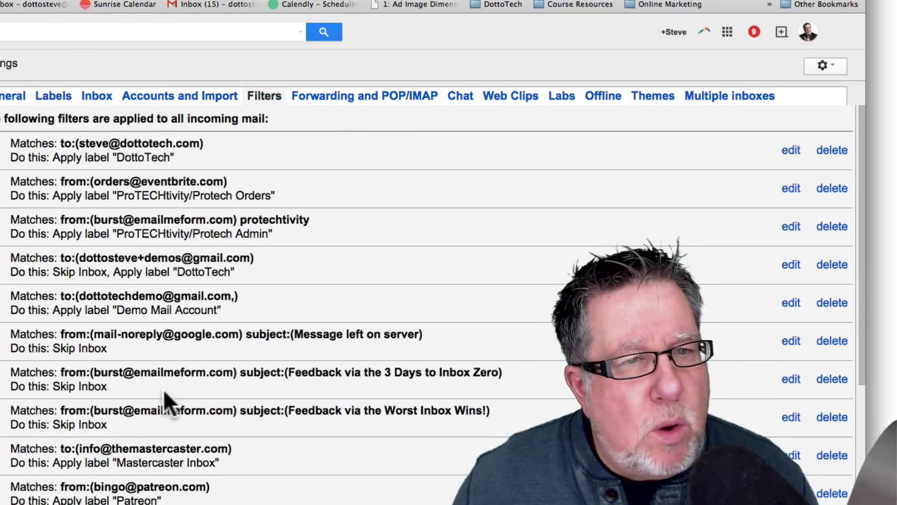
scroll(163, 389, down, 2)
scroll(165, 388, down, 2)
scroll(164, 389, down, 2)
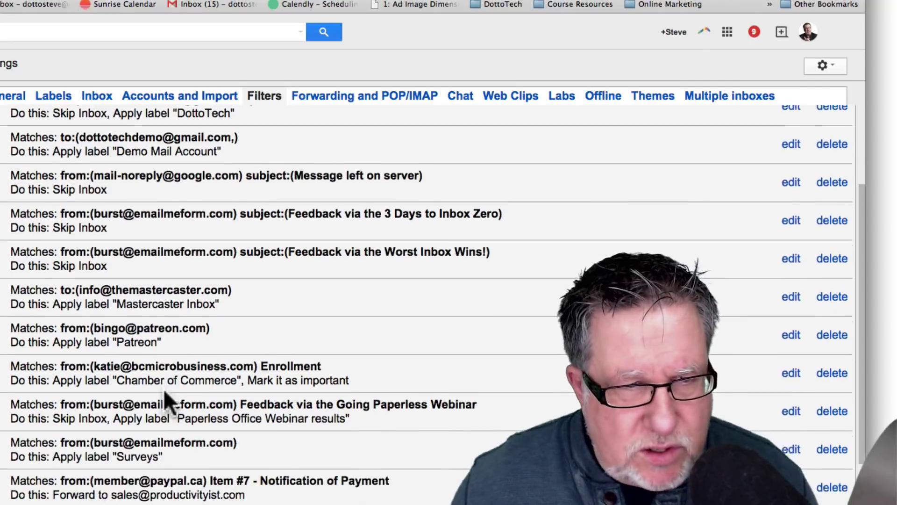
scroll(164, 389, down, 2)
scroll(163, 389, down, 3)
scroll(163, 389, down, 1)
scroll(163, 390, down, 5)
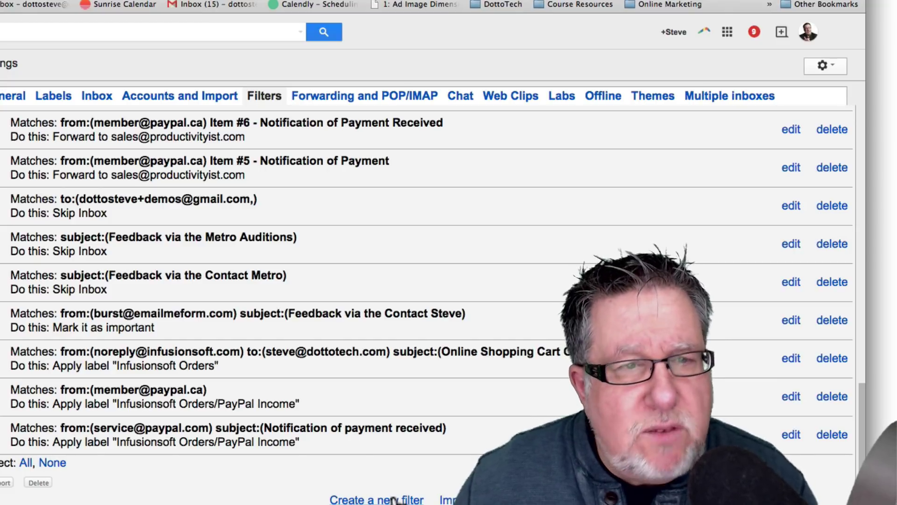
click(394, 500)
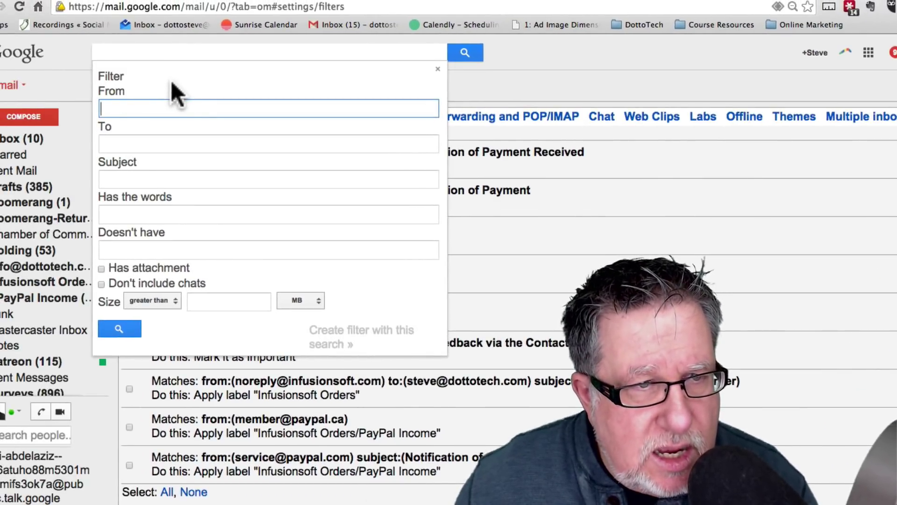
- Step through the new filter's From, To and Subject criteria, leaving them blank
click(162, 109)
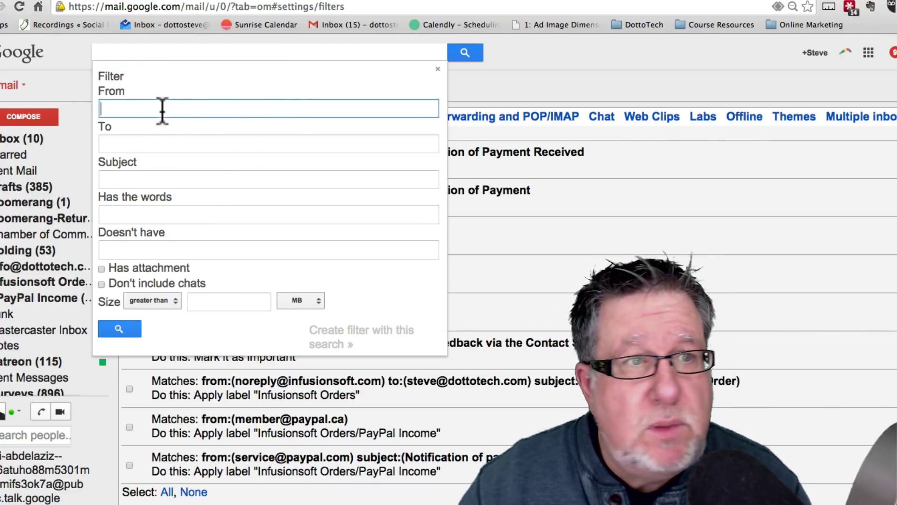
click(162, 143)
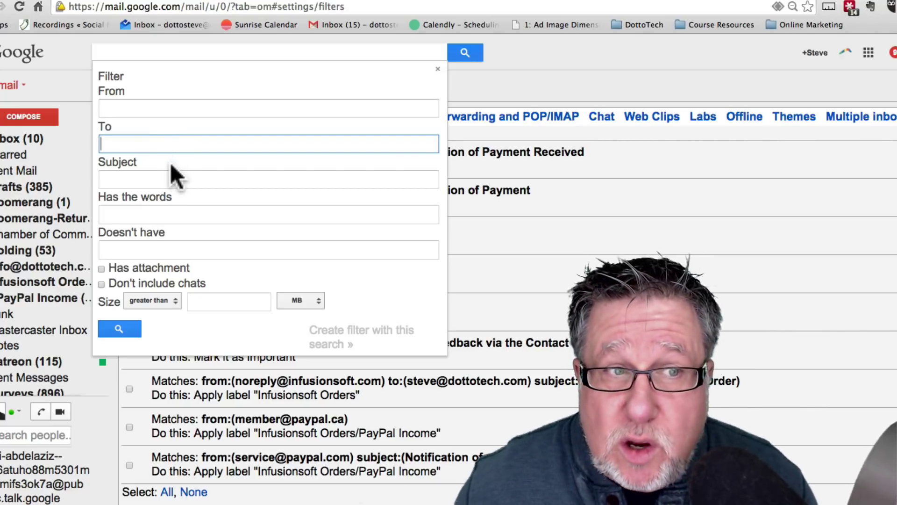
click(171, 179)
click(187, 219)
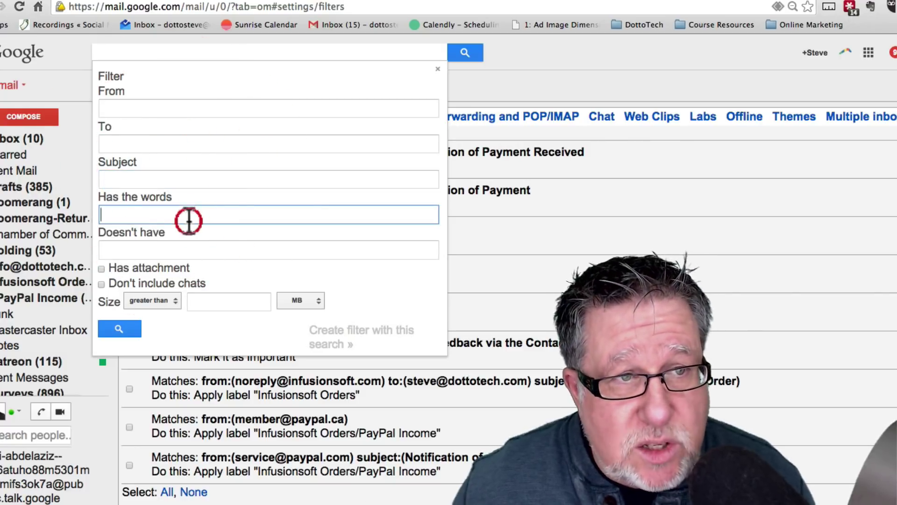
click(195, 177)
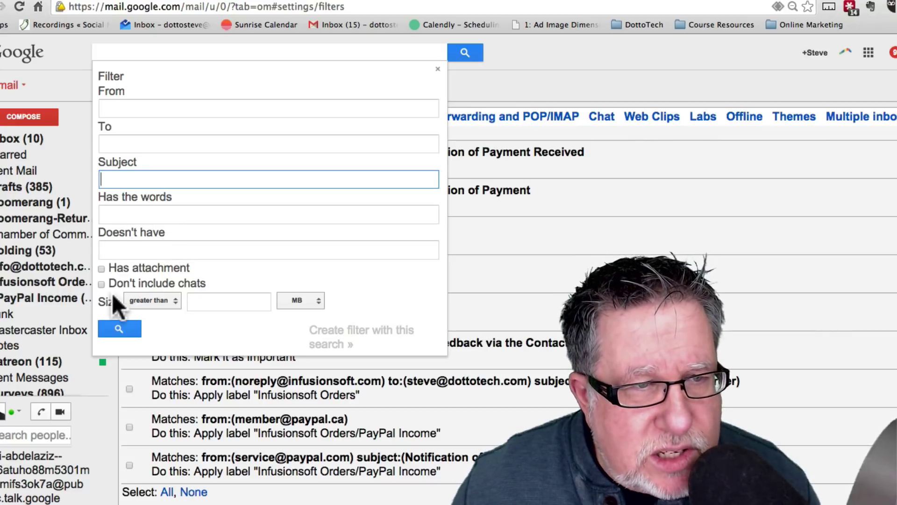
- Try creating the criteria-less filter, dismiss the warning, and close the form
click(337, 338)
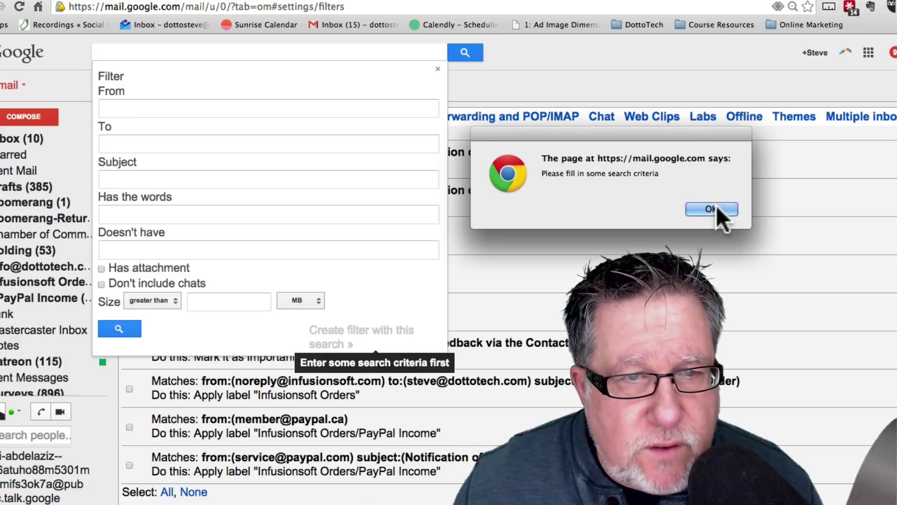
click(708, 216)
click(263, 339)
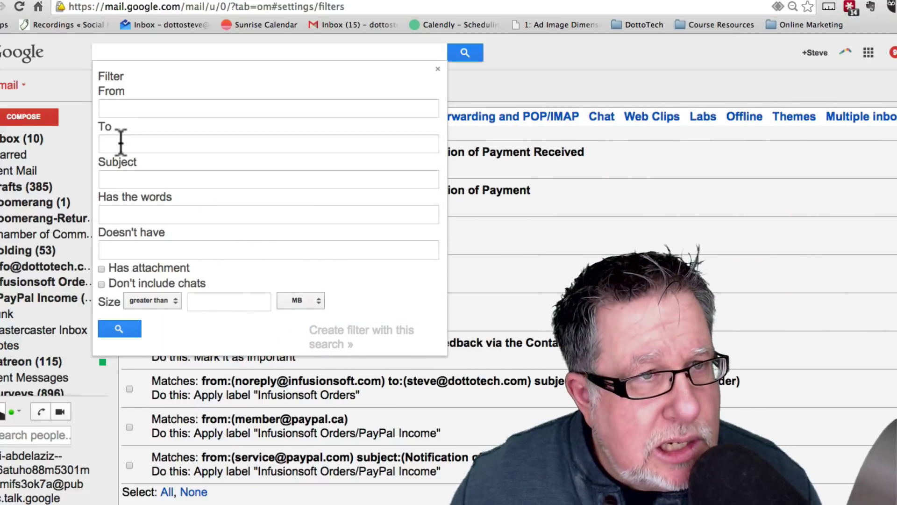
click(437, 69)
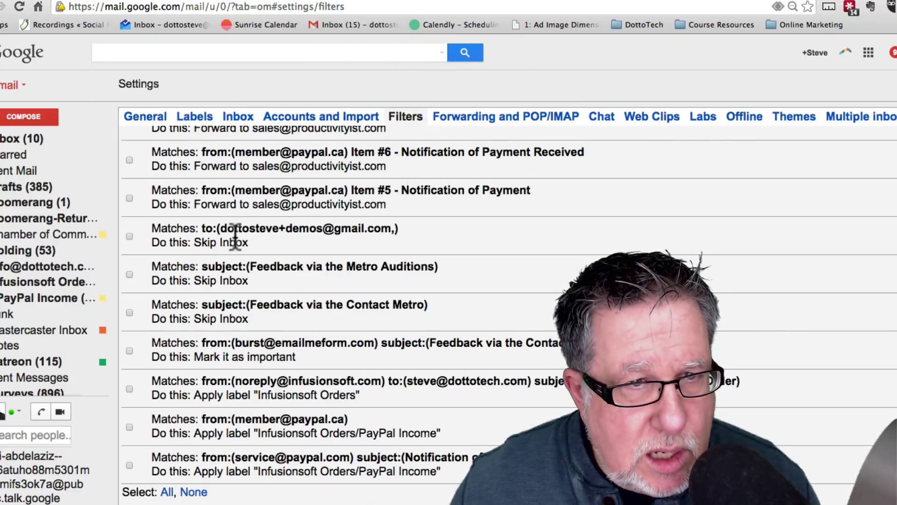
scroll(236, 235, up, 1)
scroll(236, 235, up, 2)
scroll(287, 288, up, 1)
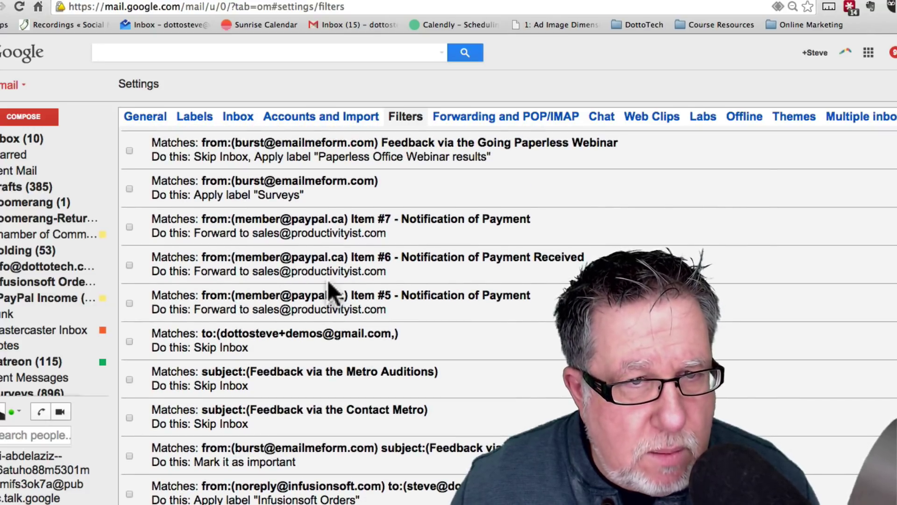
scroll(363, 247, up, 1)
scroll(364, 247, up, 2)
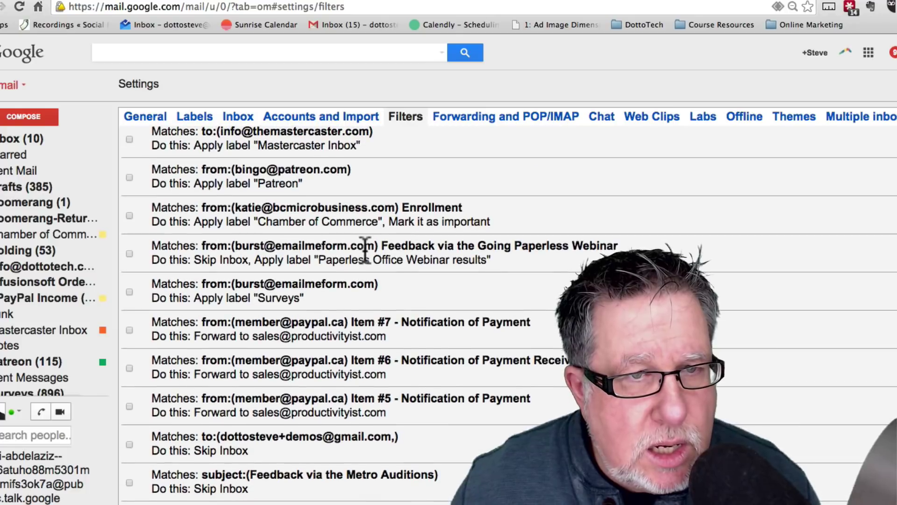
scroll(364, 250, up, 2)
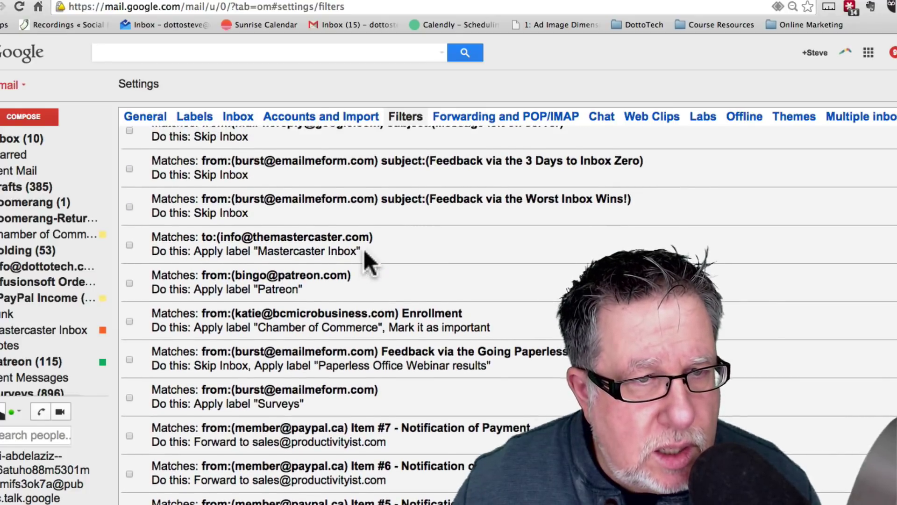
scroll(365, 255, up, 1)
click(388, 293)
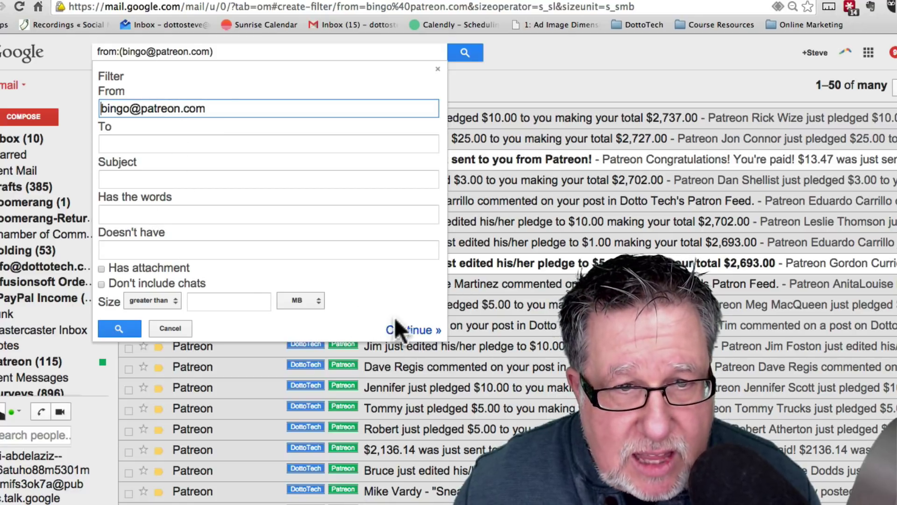
- Continue to the Patreon filter's actions, keeping 'Apply the label: Patreon' selected
click(414, 330)
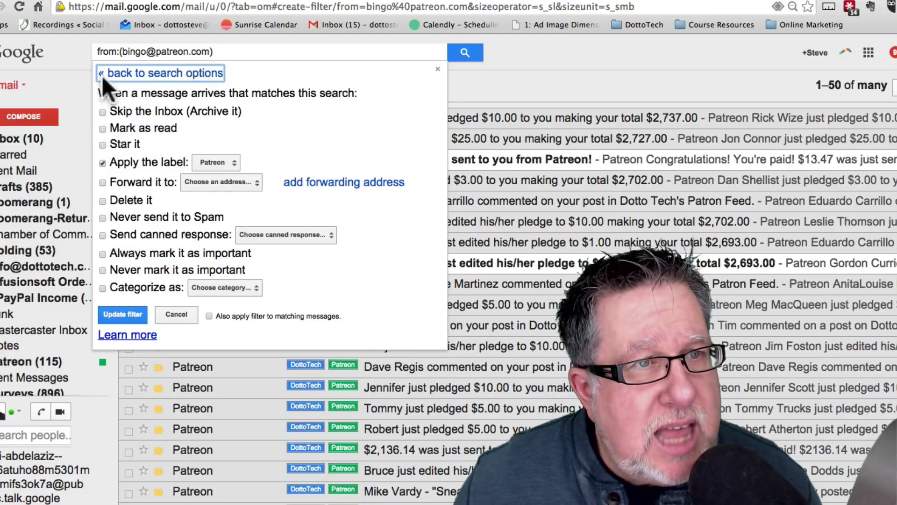
click(234, 162)
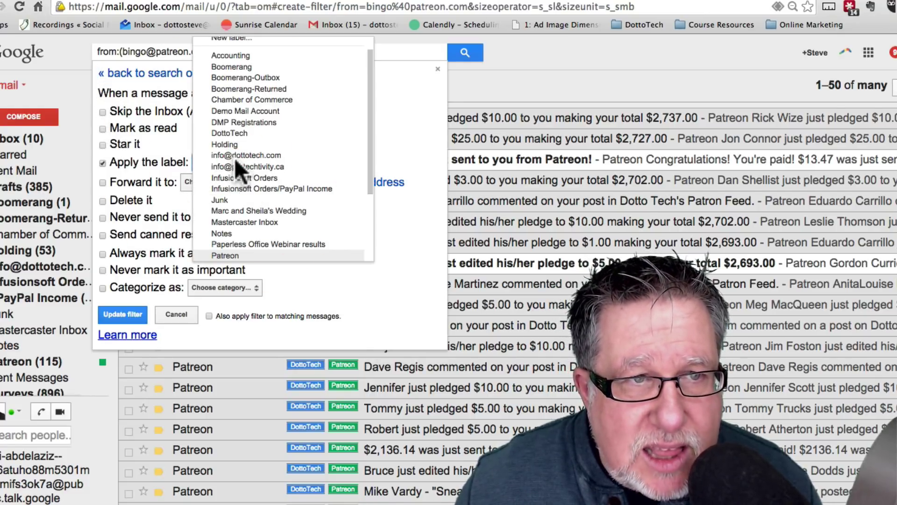
click(406, 116)
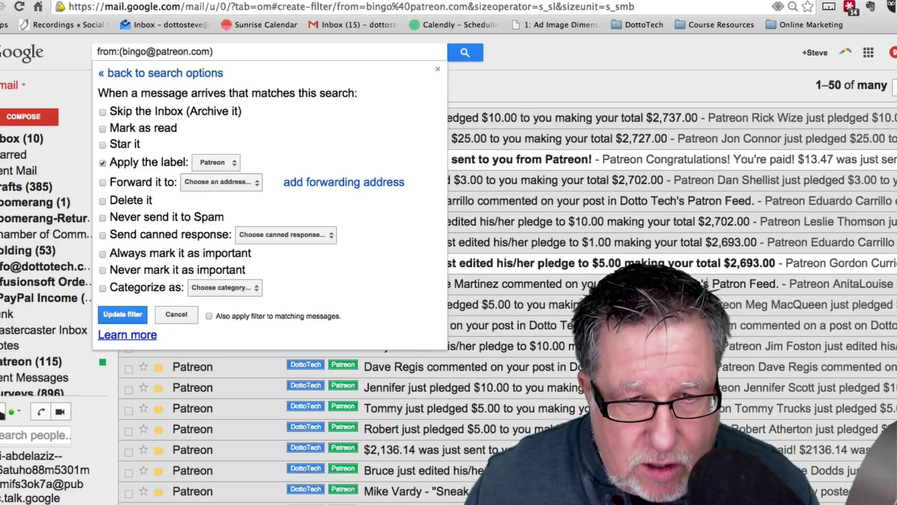
scroll(561, 157, down, 1)
scroll(508, 302, down, 3)
scroll(508, 301, down, 3)
scroll(509, 301, down, 3)
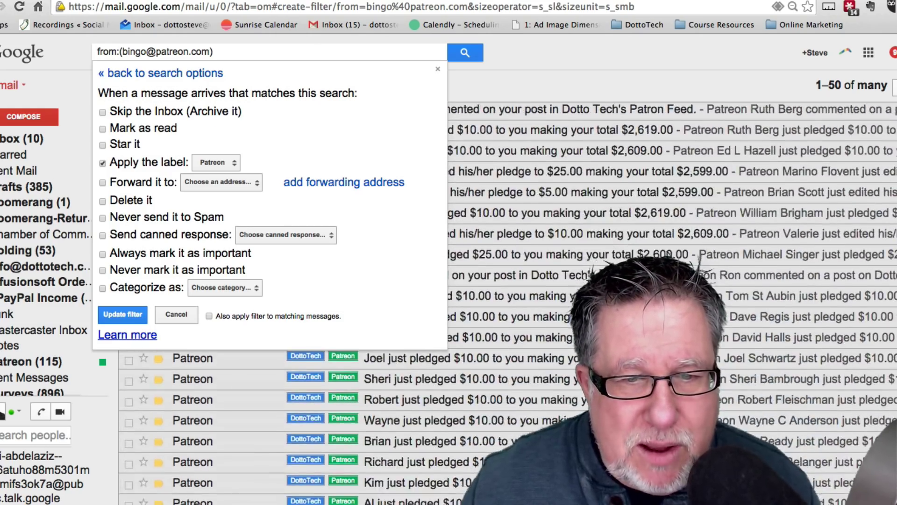
scroll(508, 302, down, 3)
scroll(508, 302, up, 3)
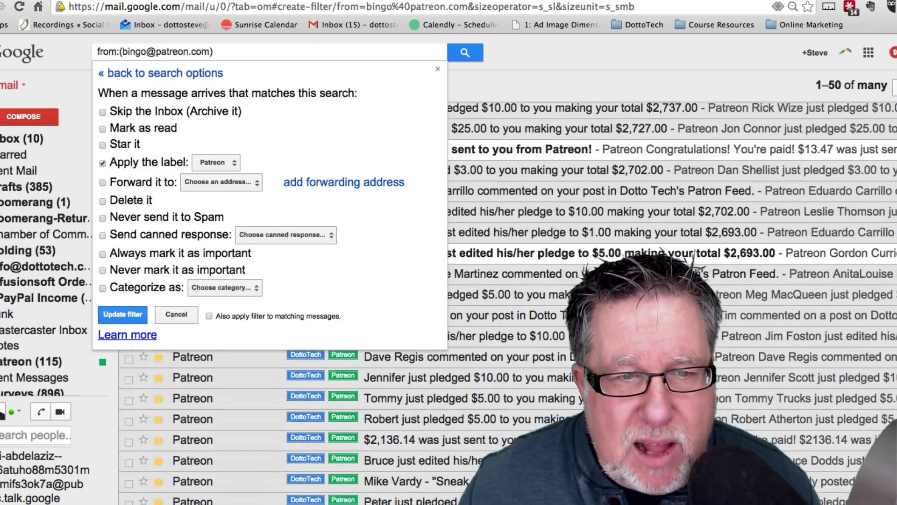
scroll(509, 302, down, 2)
scroll(508, 302, down, 2)
scroll(418, 480, up, 3)
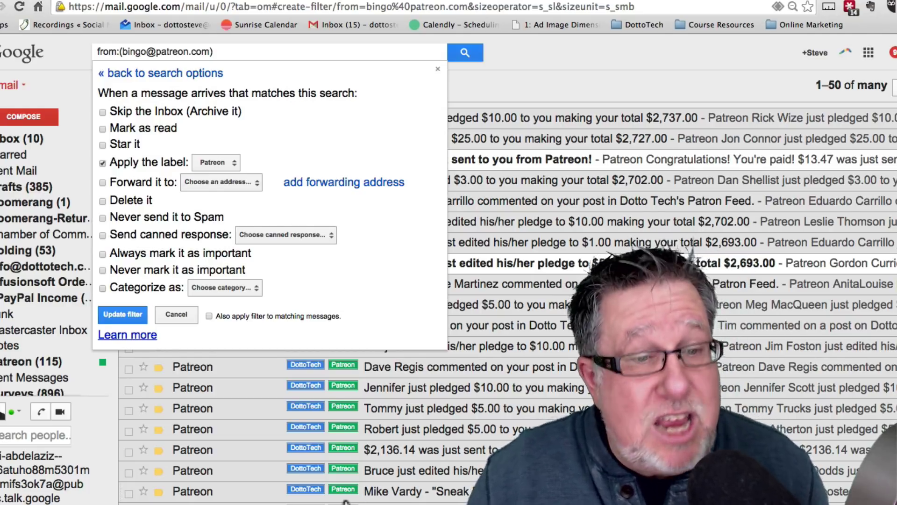
- Abandon the Patreon filter edit and return to the inbox
click(27, 143)
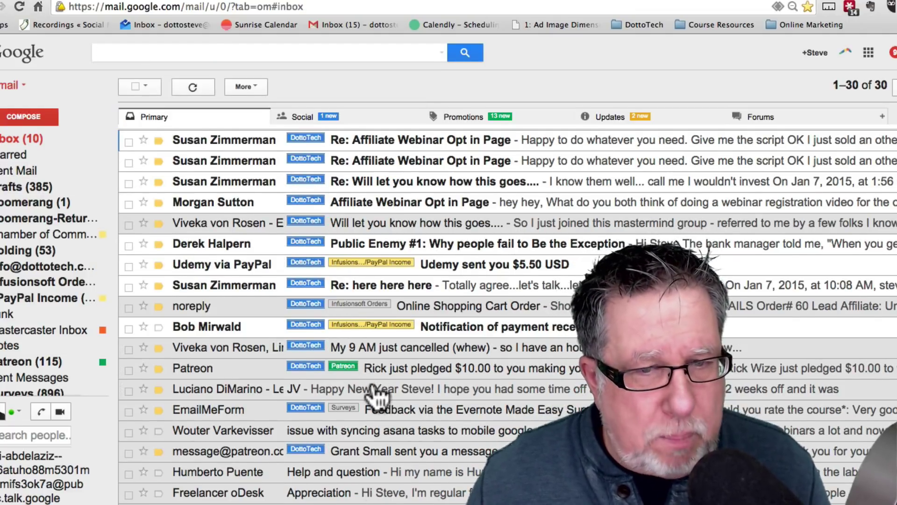
scroll(379, 396, down, 5)
scroll(378, 396, up, 5)
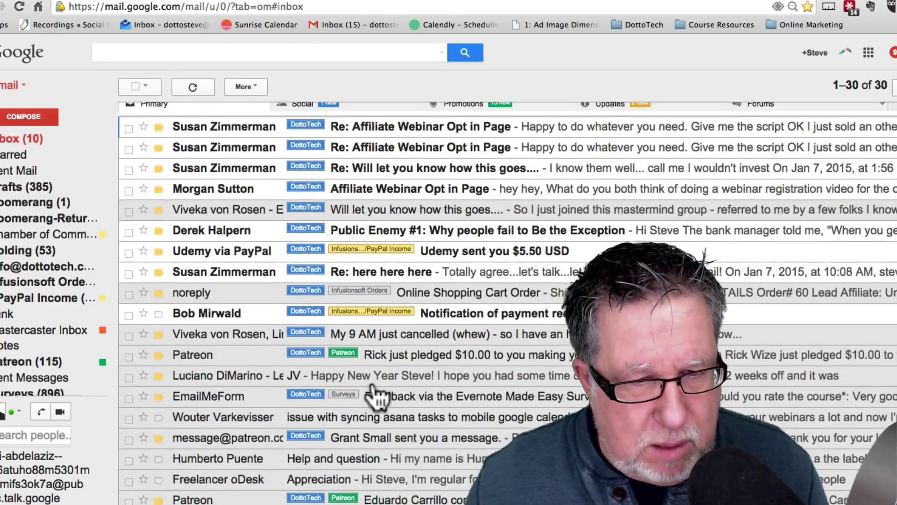